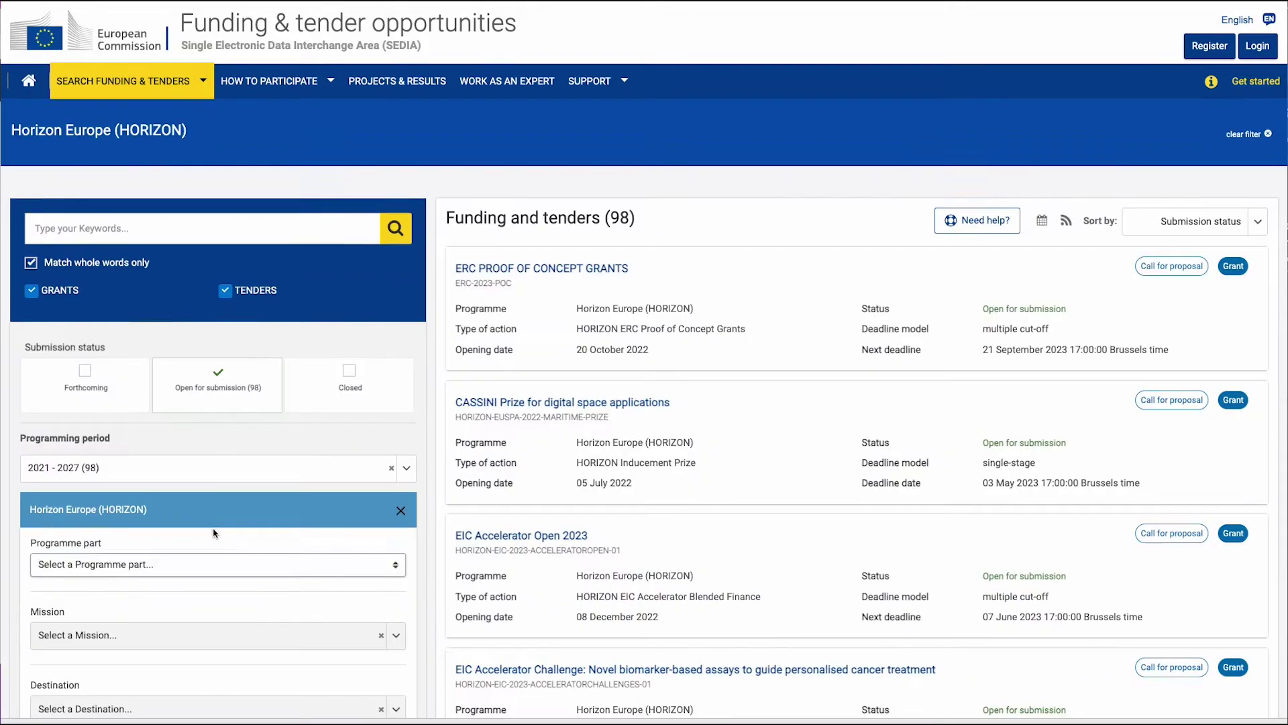
Filter calls to MSCA, open Postdoctoral Fellowships 2023 (HORIZON-MSCA-2023-PF-01-01), and start a European Fellowships submission.
{"action": "left_click", "coordinate": [290, 565]}
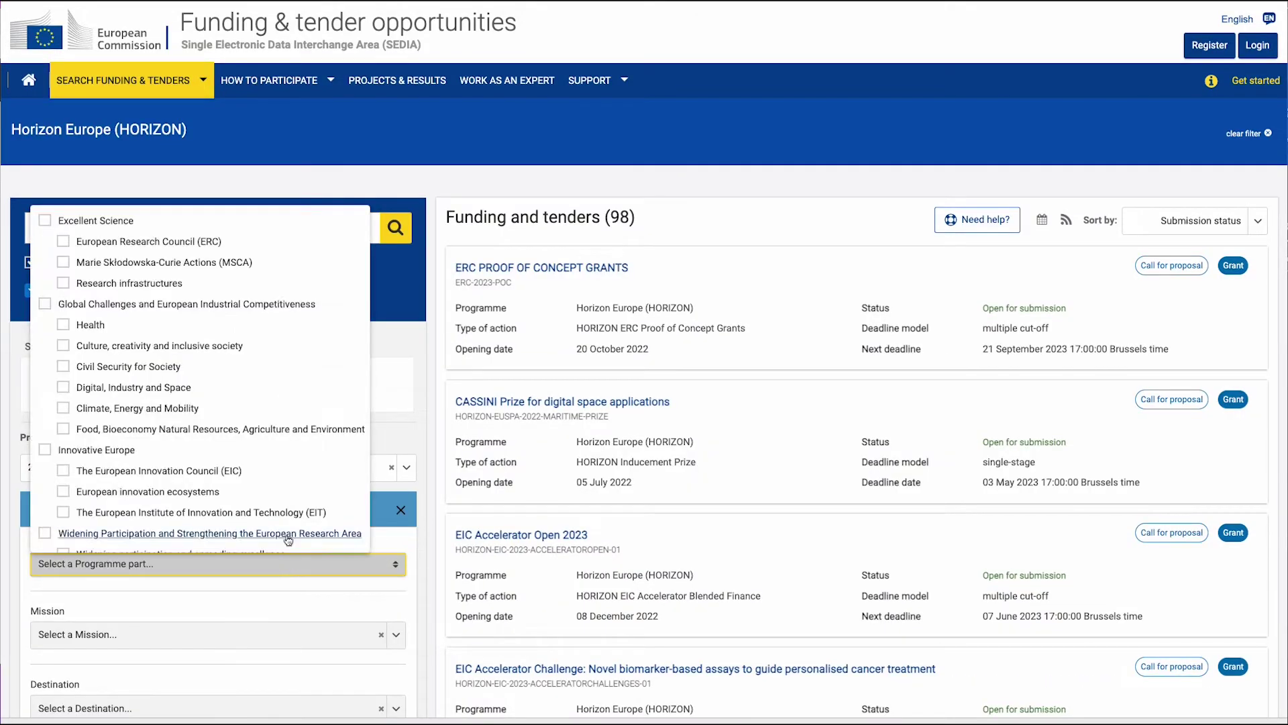
{"action": "left_click", "coordinate": [134, 263]}
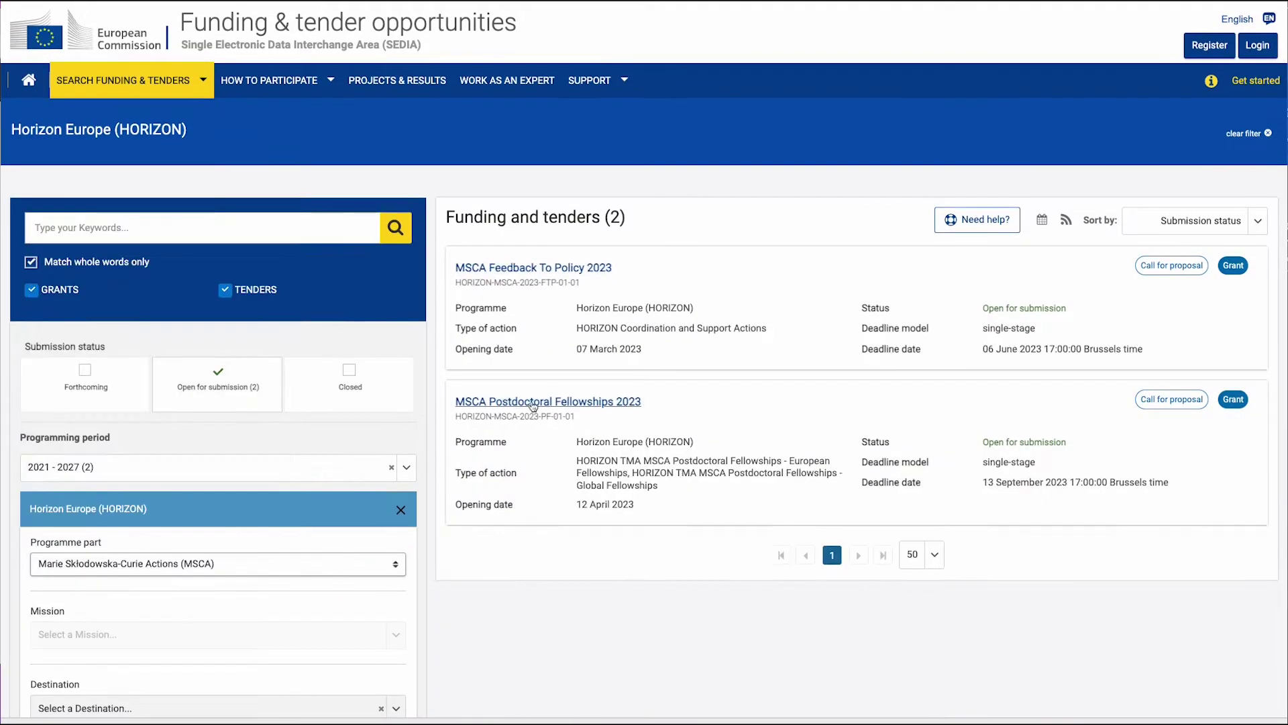
{"action": "left_click", "coordinate": [534, 402]}
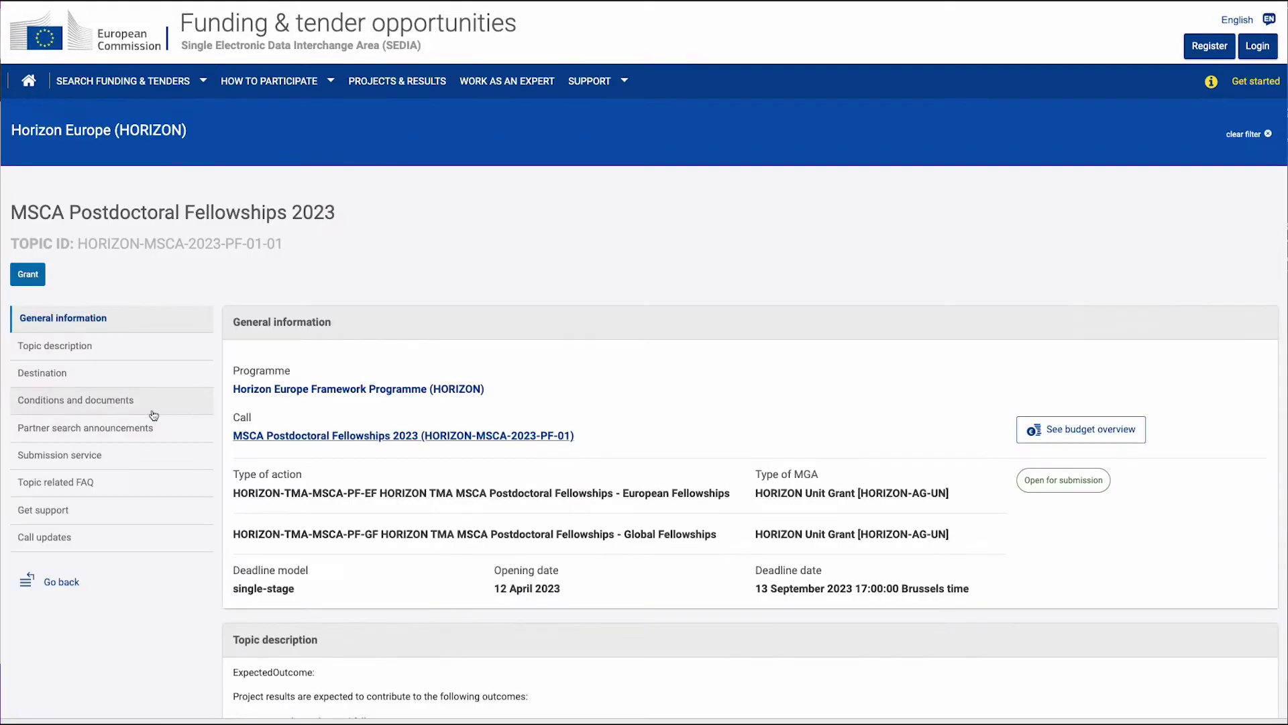
{"action": "left_click", "coordinate": [81, 456]}
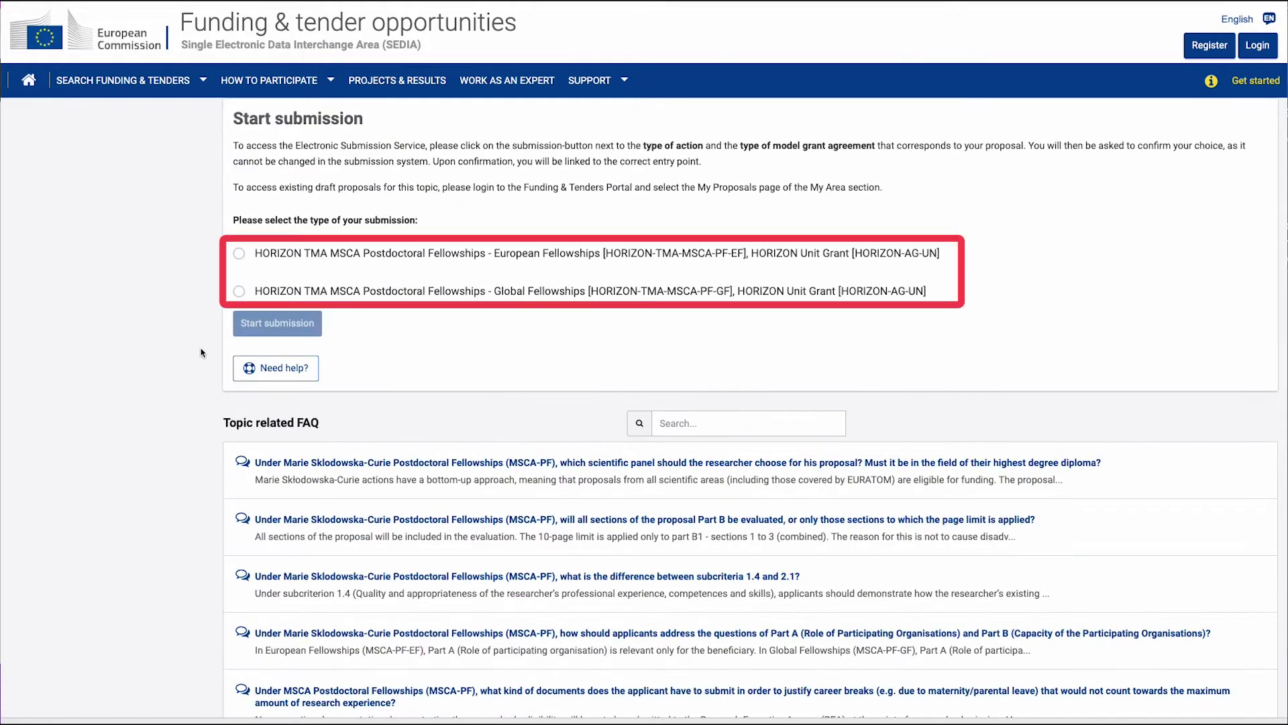
{"action": "left_click", "coordinate": [240, 255]}
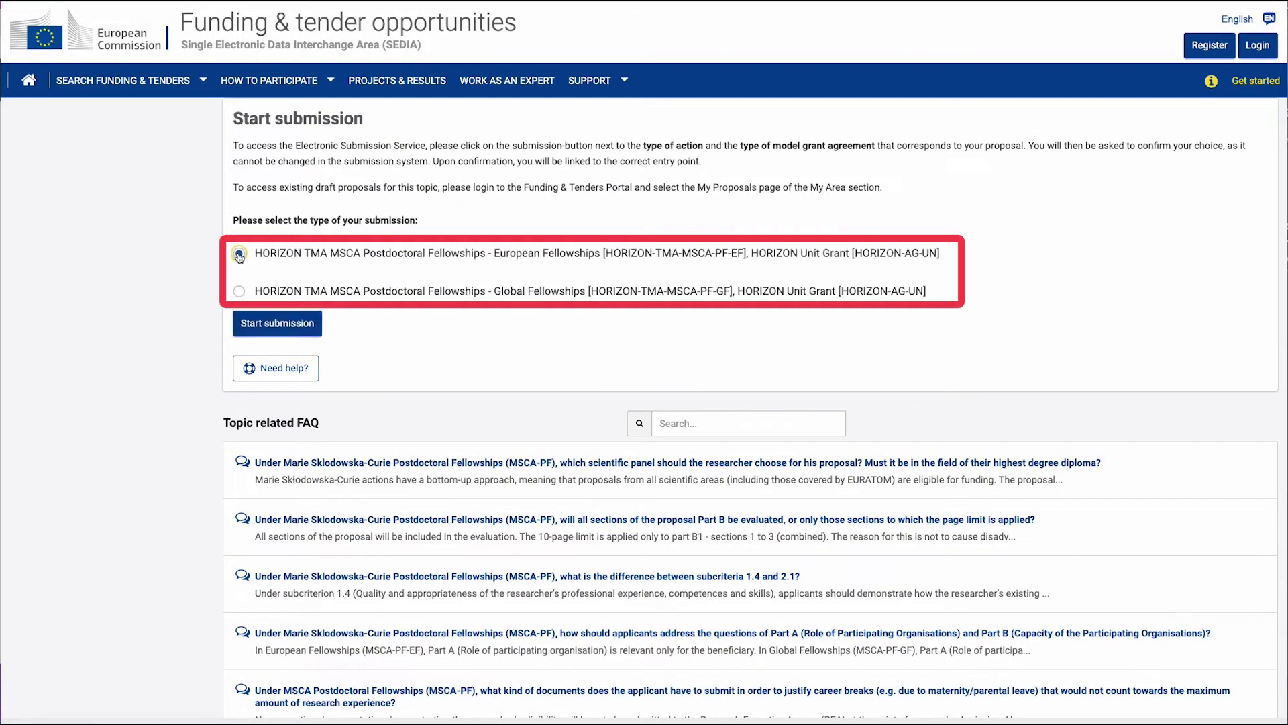
{"action": "left_click", "coordinate": [274, 327]}
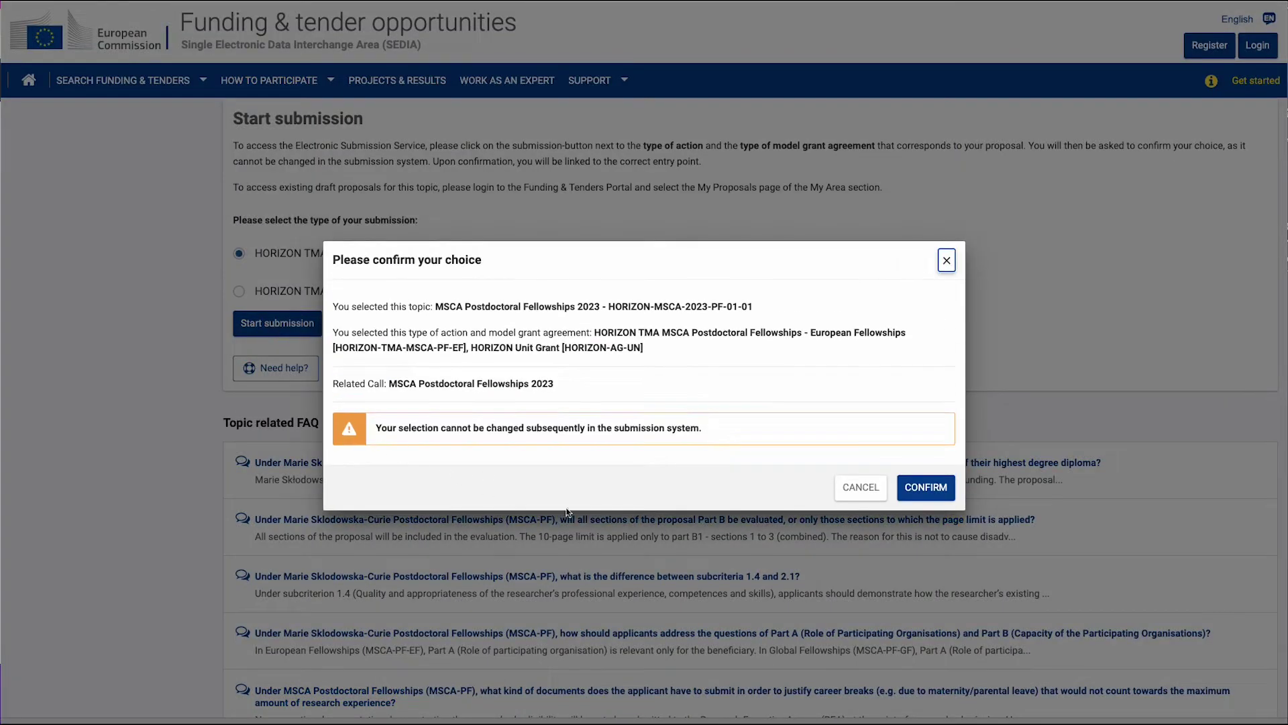
{"action": "left_click", "coordinate": [926, 496]}
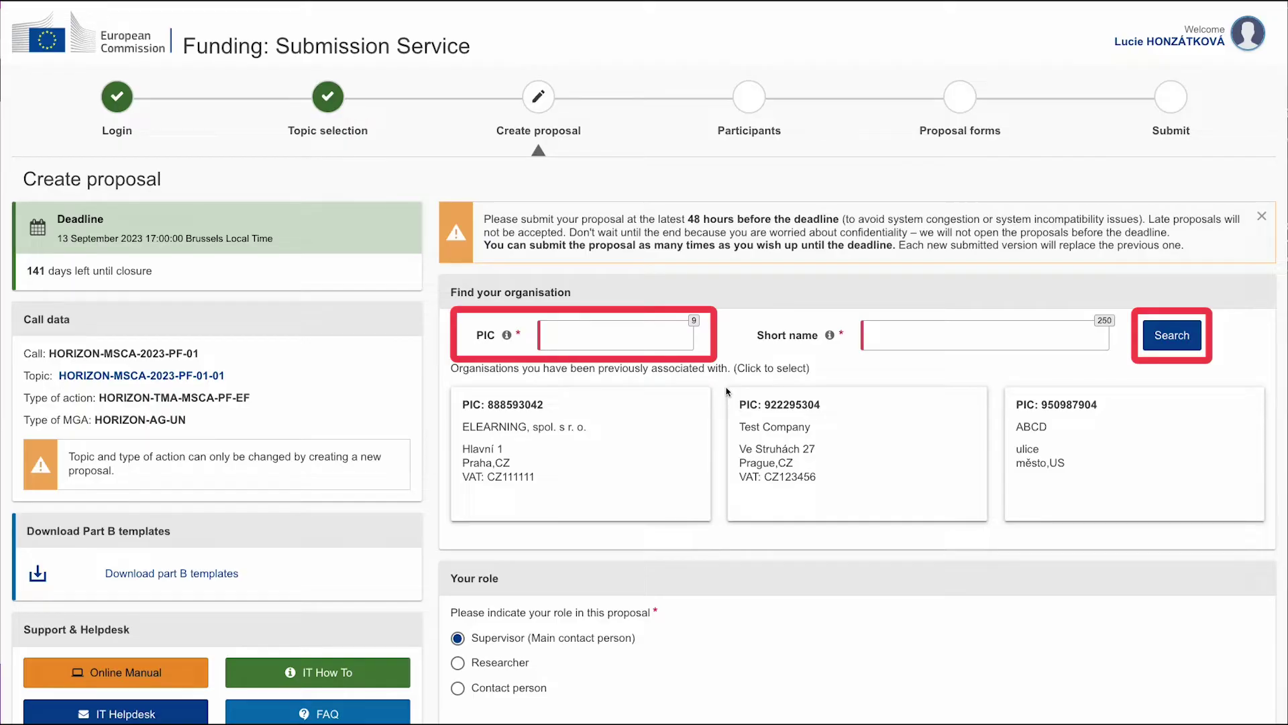
Choose Test Company as the applicant organisation and enter the acronym 'Research project'.
{"action": "left_click", "coordinate": [738, 403]}
{"action": "scroll", "coordinate": [708, 334], "scroll_direction": "down", "scroll_amount": 5}
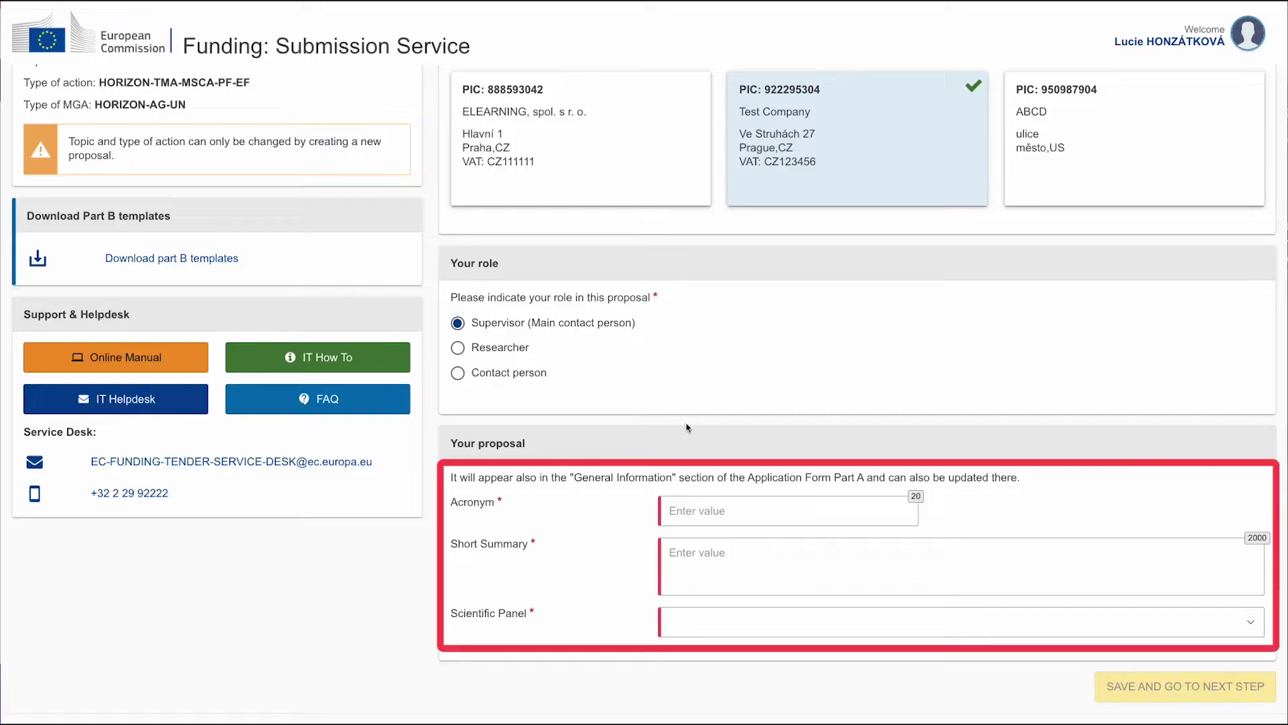
{"action": "left_click", "coordinate": [671, 510]}
{"action": "type", "text": "Research project"}
Enter short summary 'xxx', set the scientific panel to LIF Life Sciences, and save.
{"action": "left_click", "coordinate": [669, 551]}
{"action": "type", "text": "xxx"}
{"action": "key", "text": "Tab"}
{"action": "key", "text": "l"}
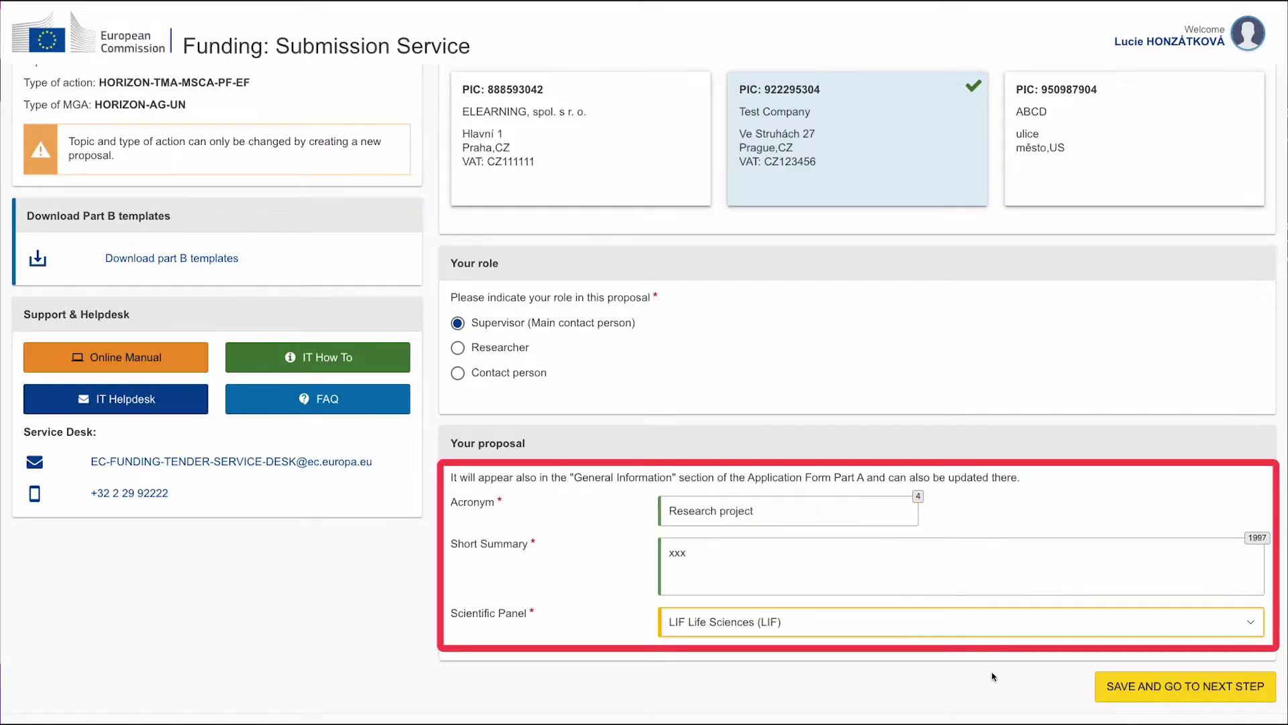
{"action": "left_click", "coordinate": [1178, 692]}
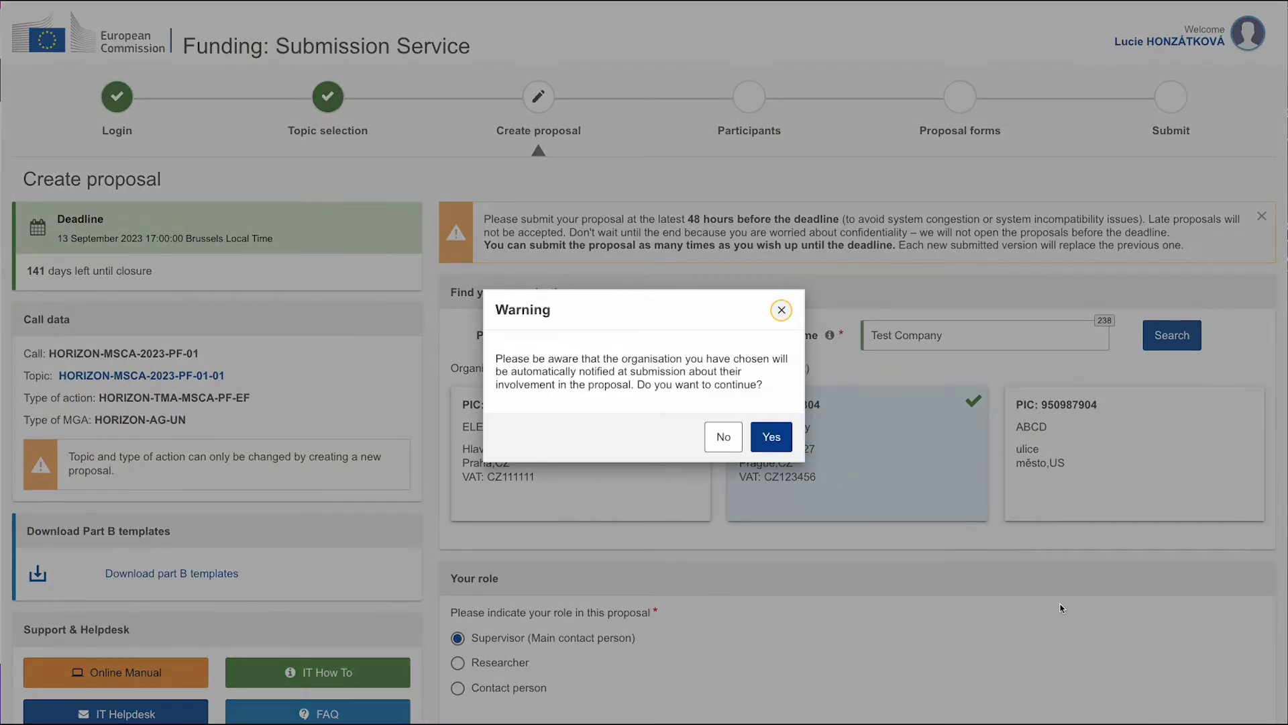
Confirm the organisation notification warning and agree to pre-registration data sharing in Terms and Conditions.
{"action": "left_click", "coordinate": [772, 437]}
{"action": "left_click", "coordinate": [386, 282]}
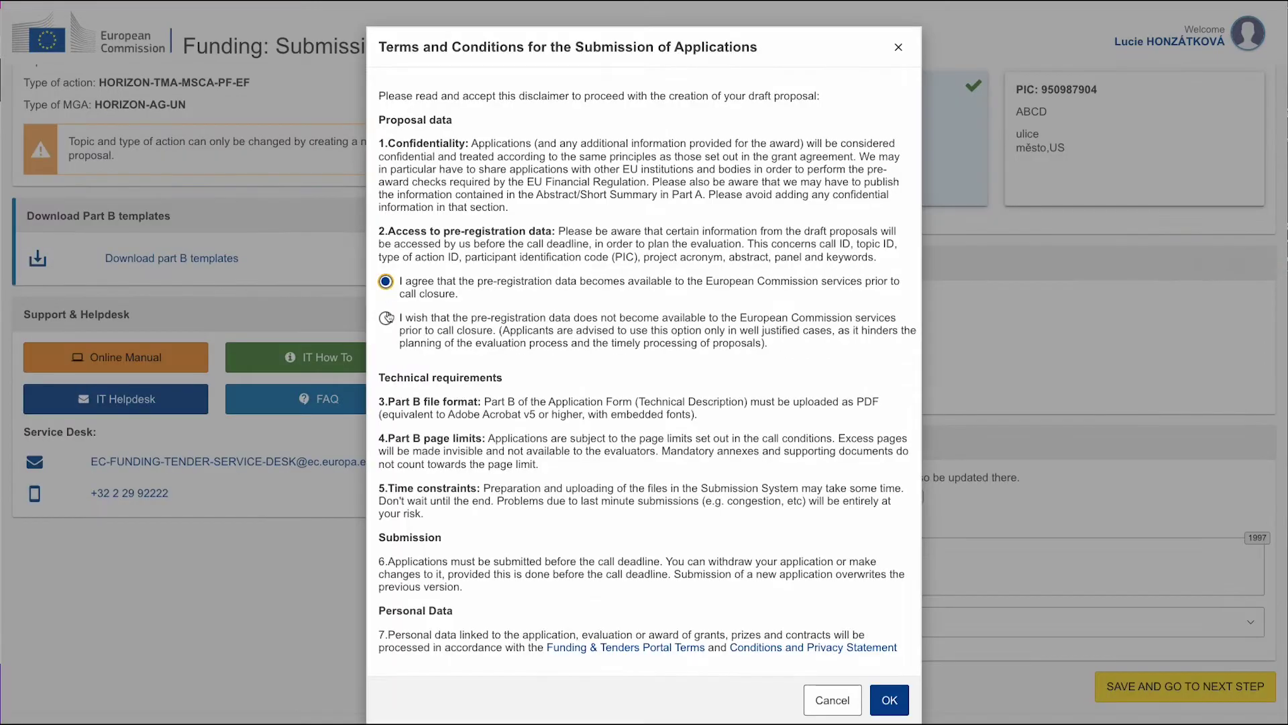
{"action": "left_click", "coordinate": [890, 701]}
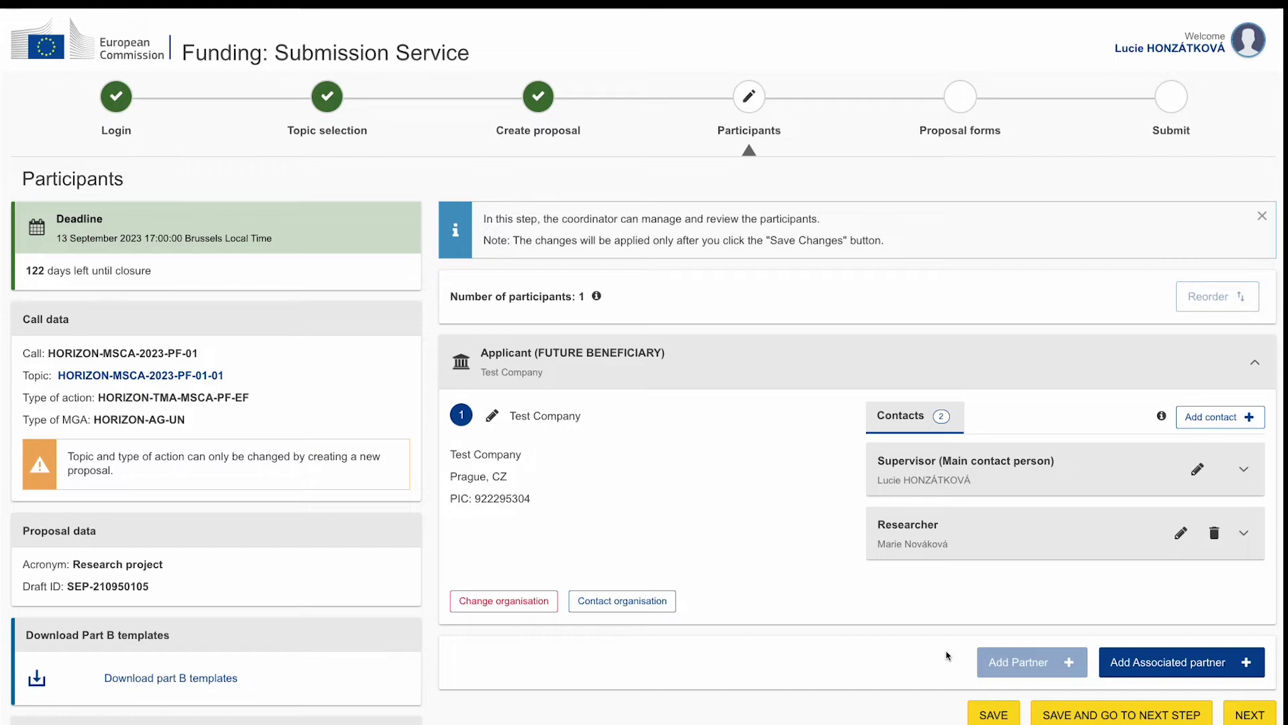
Save the participants, edit the Part A administrative forms, and show section 1 General information.
{"action": "left_click", "coordinate": [1060, 715]}
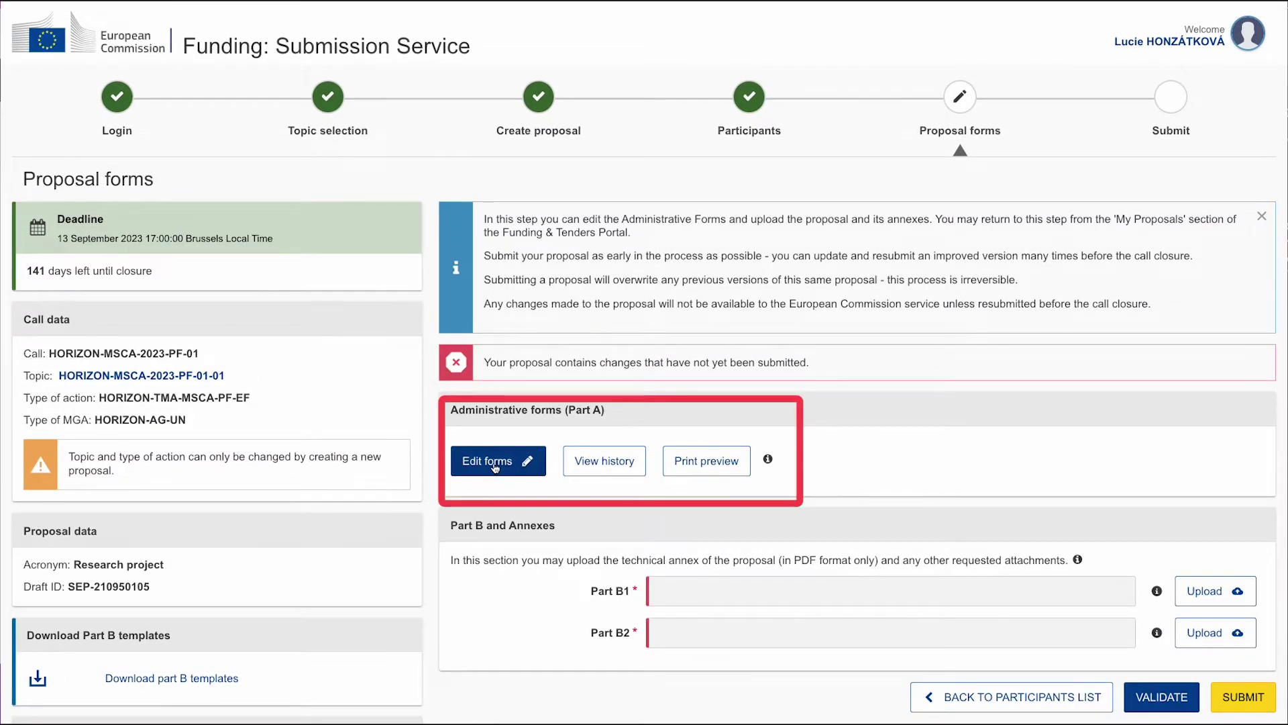
{"action": "left_click", "coordinate": [483, 462]}
{"action": "scroll", "coordinate": [1150, 160], "scroll_direction": "down", "scroll_amount": 4}
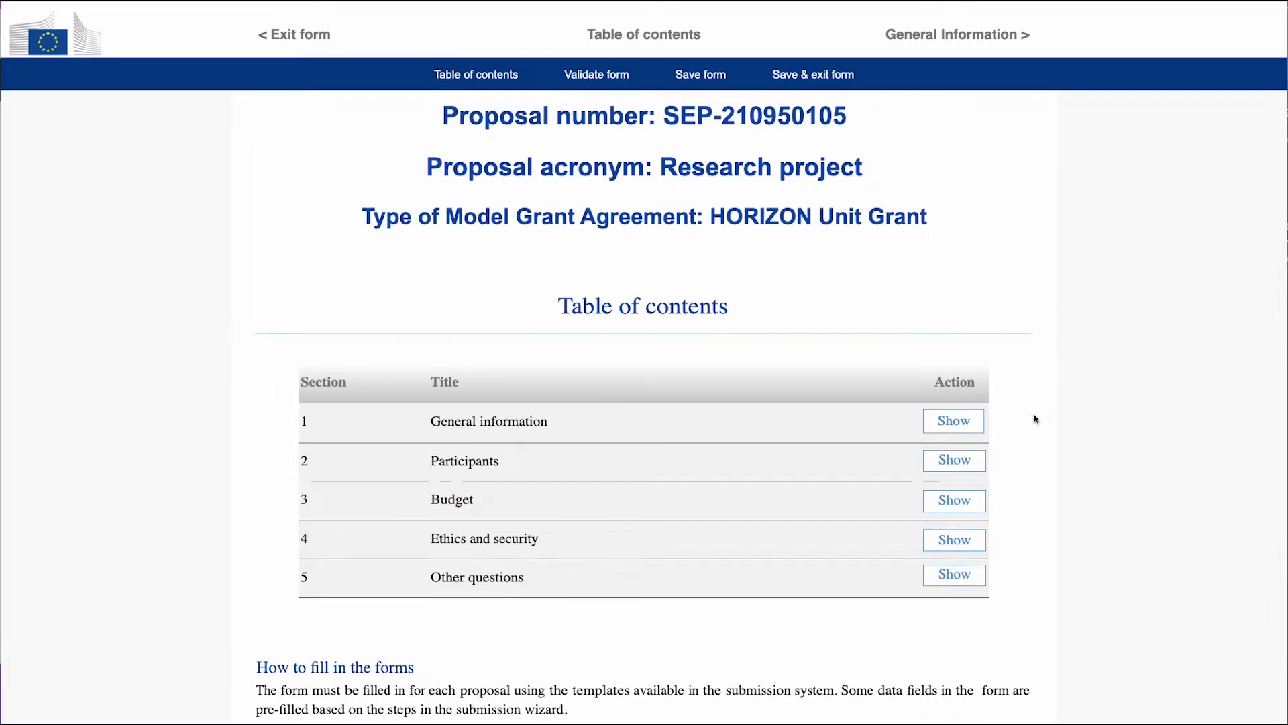
{"action": "left_click", "coordinate": [954, 421]}
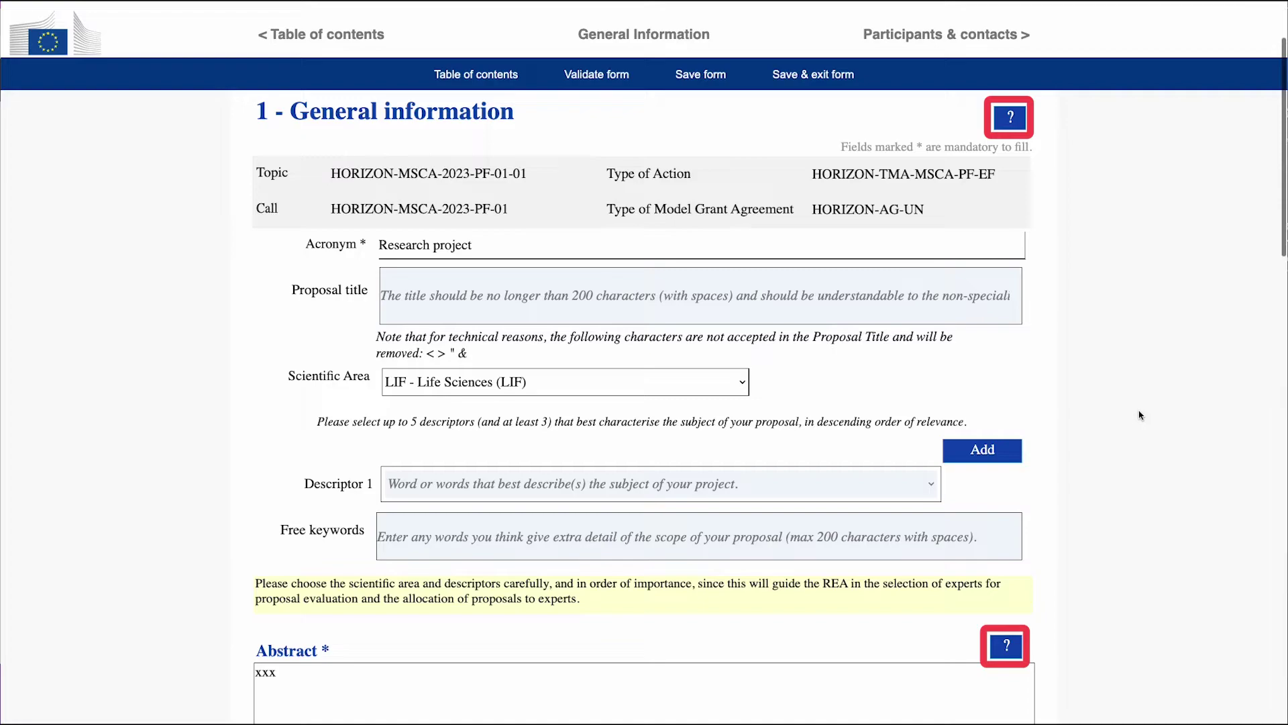
Scroll through General information and show section 2 Participants, listing Test Company from Czechia as Coordinator.
{"action": "scroll", "coordinate": [1139, 415], "scroll_direction": "down", "scroll_amount": 10}
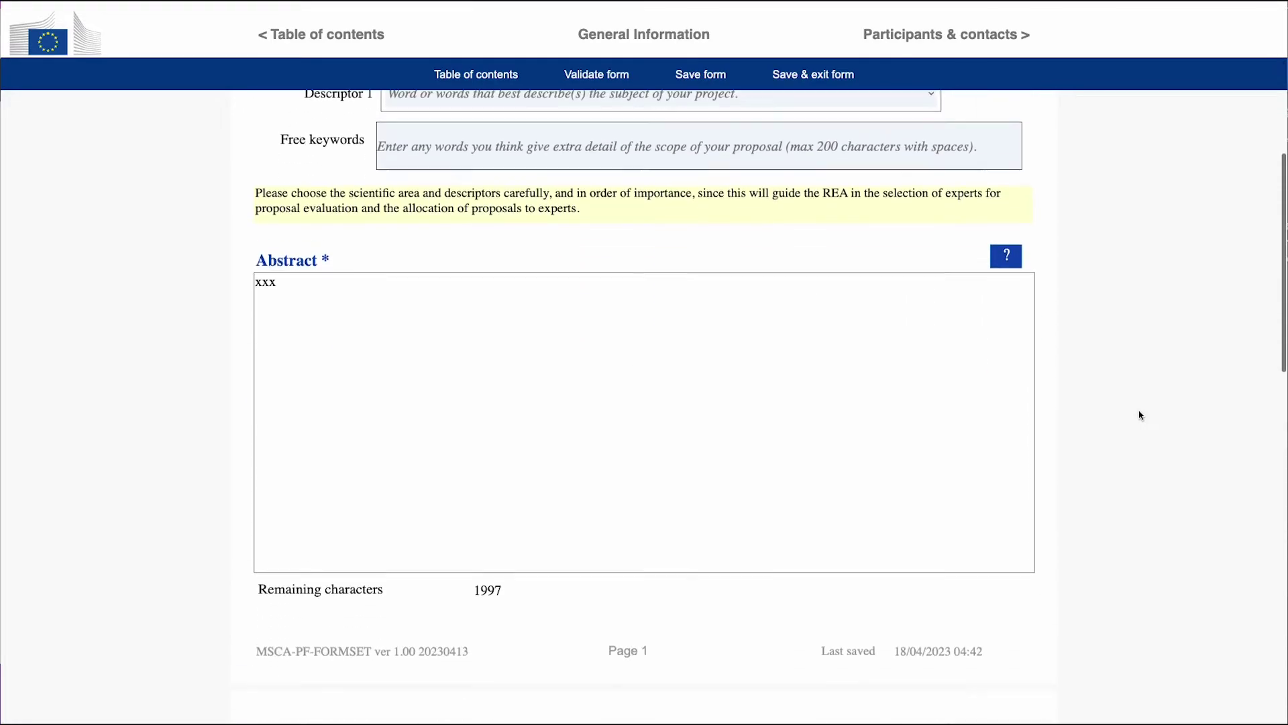
{"action": "scroll", "coordinate": [1140, 415], "scroll_direction": "down", "scroll_amount": 1}
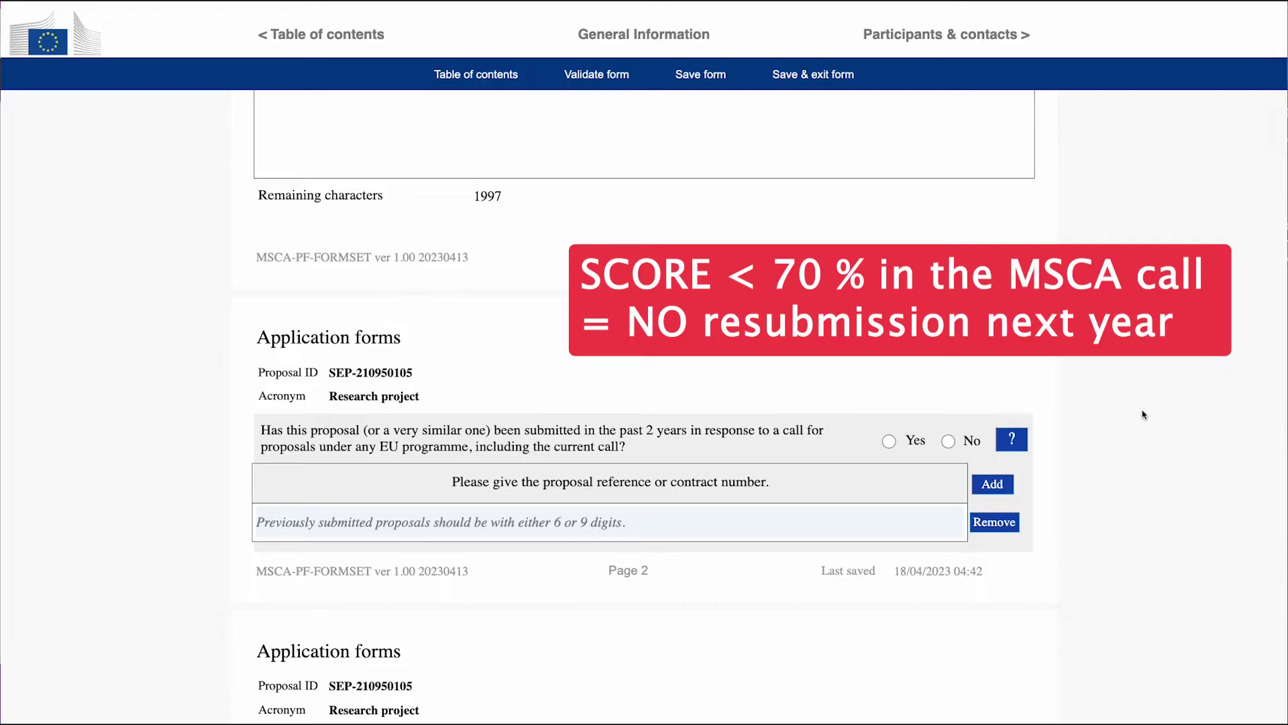
{"action": "scroll", "coordinate": [1144, 415], "scroll_direction": "down", "scroll_amount": 8}
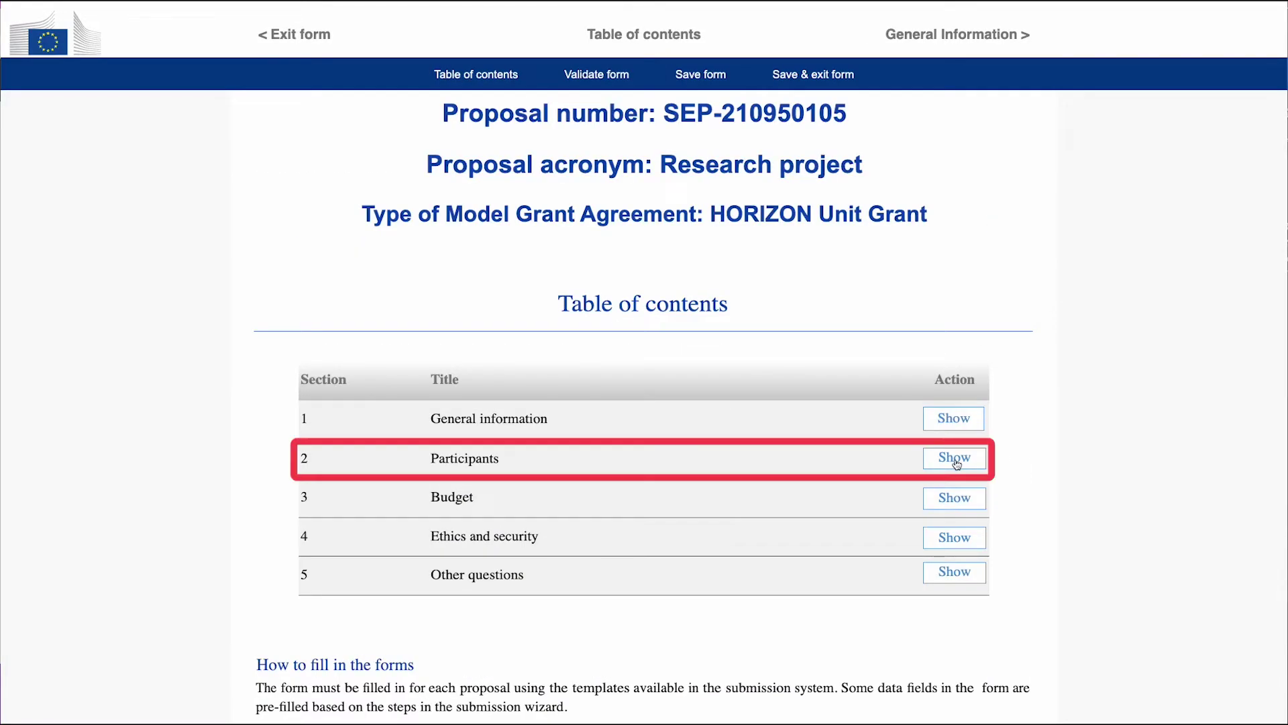
{"action": "left_click", "coordinate": [957, 457]}
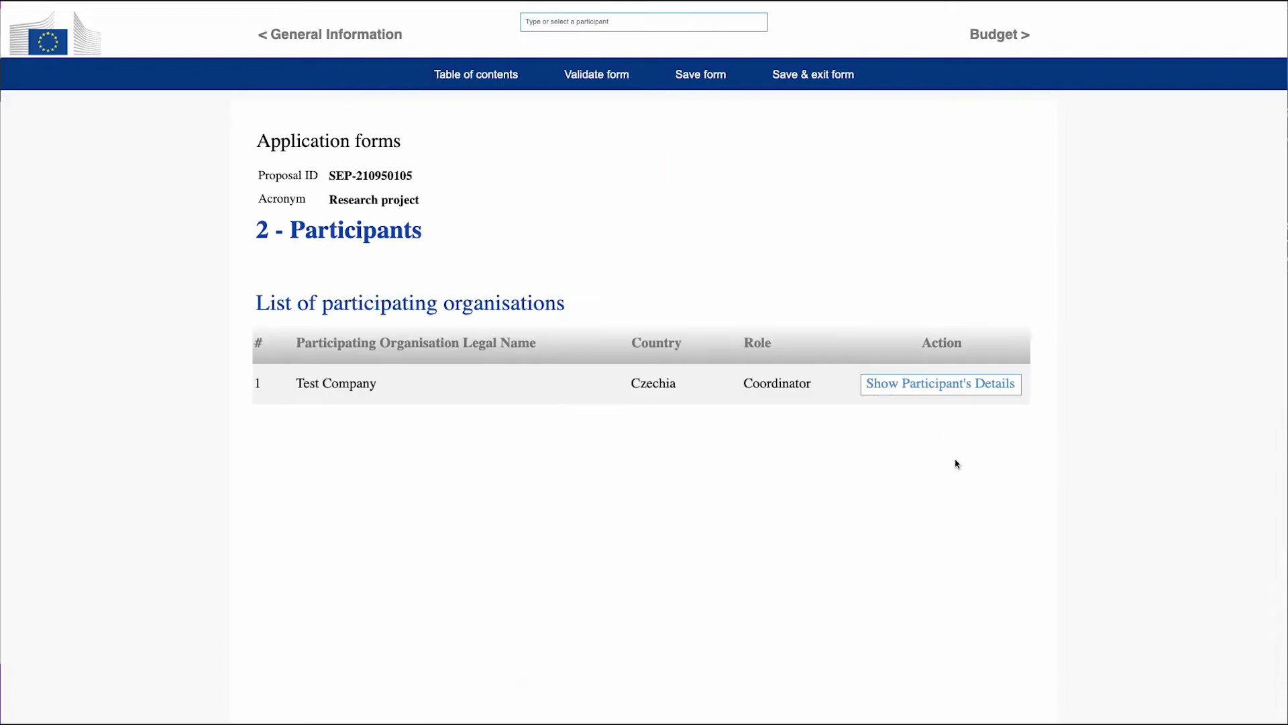
Show Test Company's details and scroll from Organisation data through Researcher and Place of activity to the Role checklist.
{"action": "left_click", "coordinate": [939, 384]}
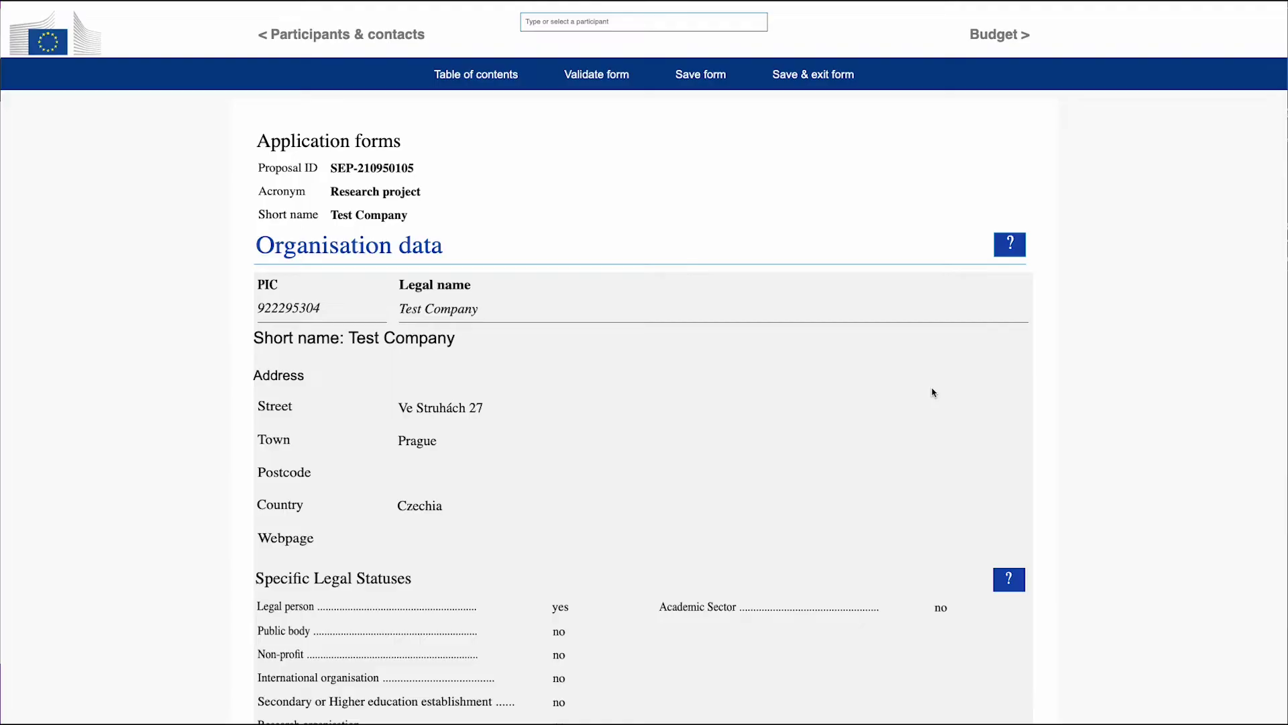
{"action": "scroll", "coordinate": [932, 392], "scroll_direction": "down", "scroll_amount": 10}
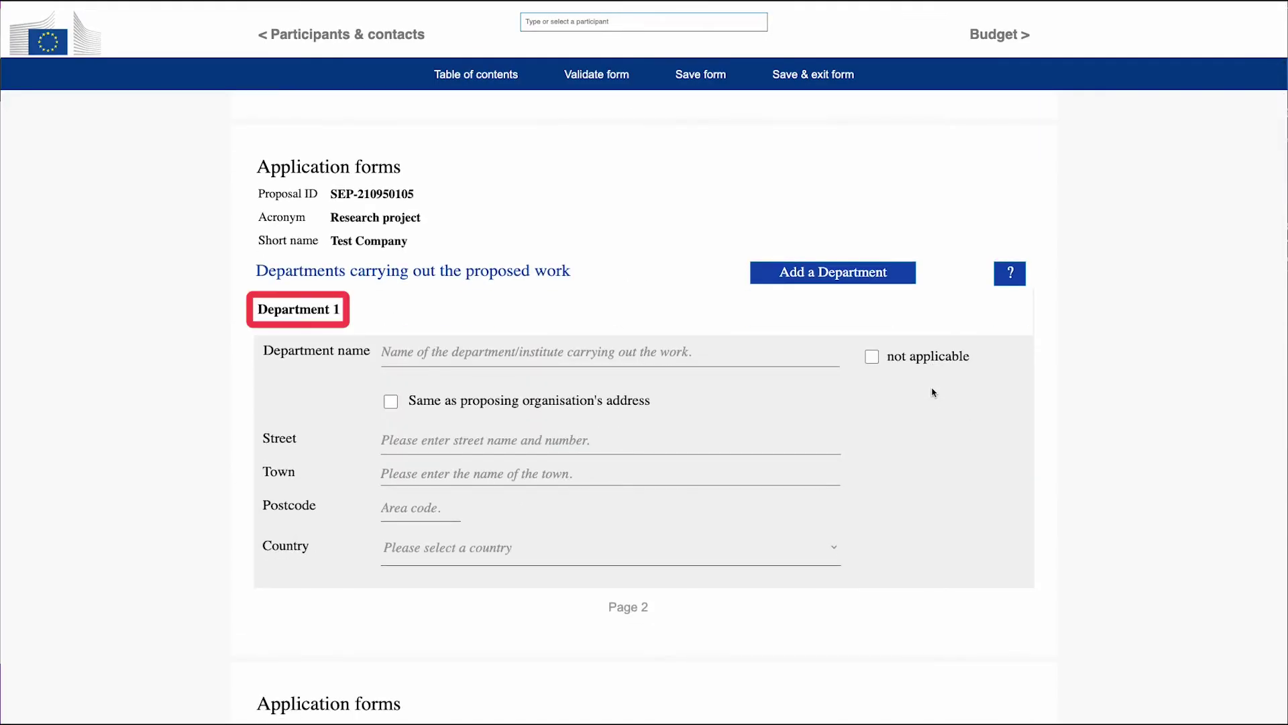
{"action": "scroll", "coordinate": [932, 392], "scroll_direction": "down", "scroll_amount": 9}
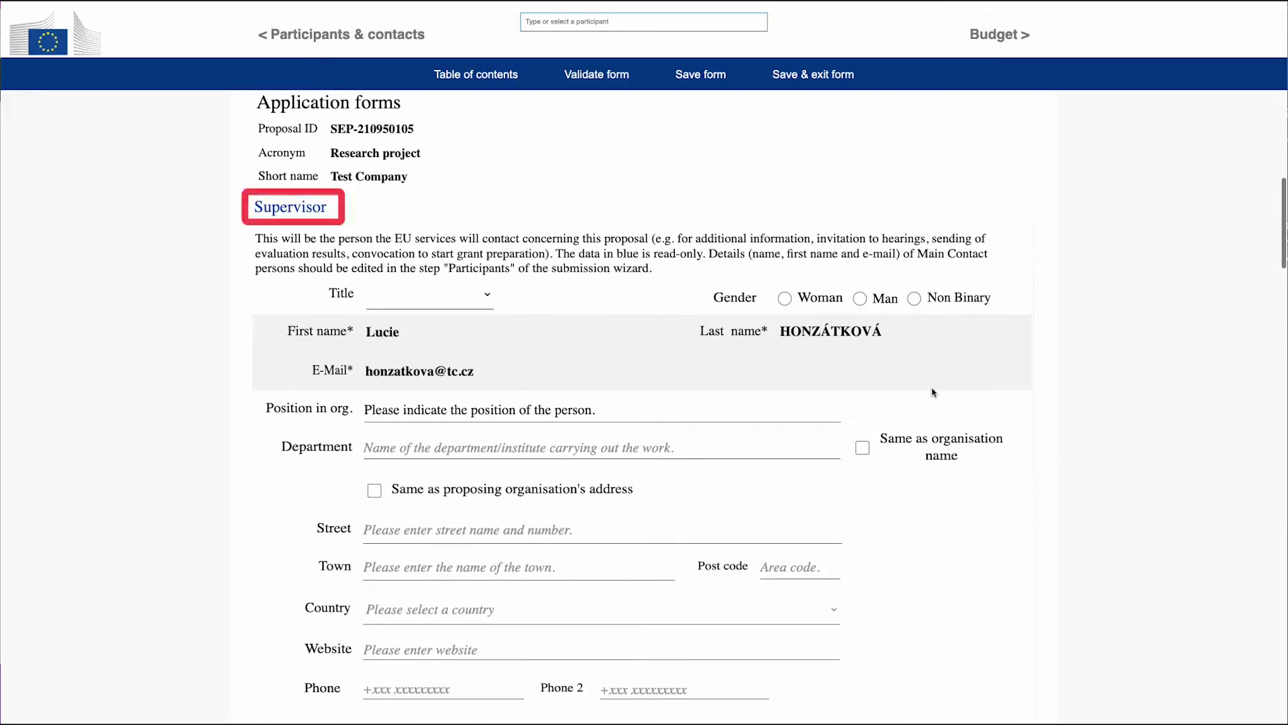
{"action": "scroll", "coordinate": [932, 393], "scroll_direction": "down", "scroll_amount": 12}
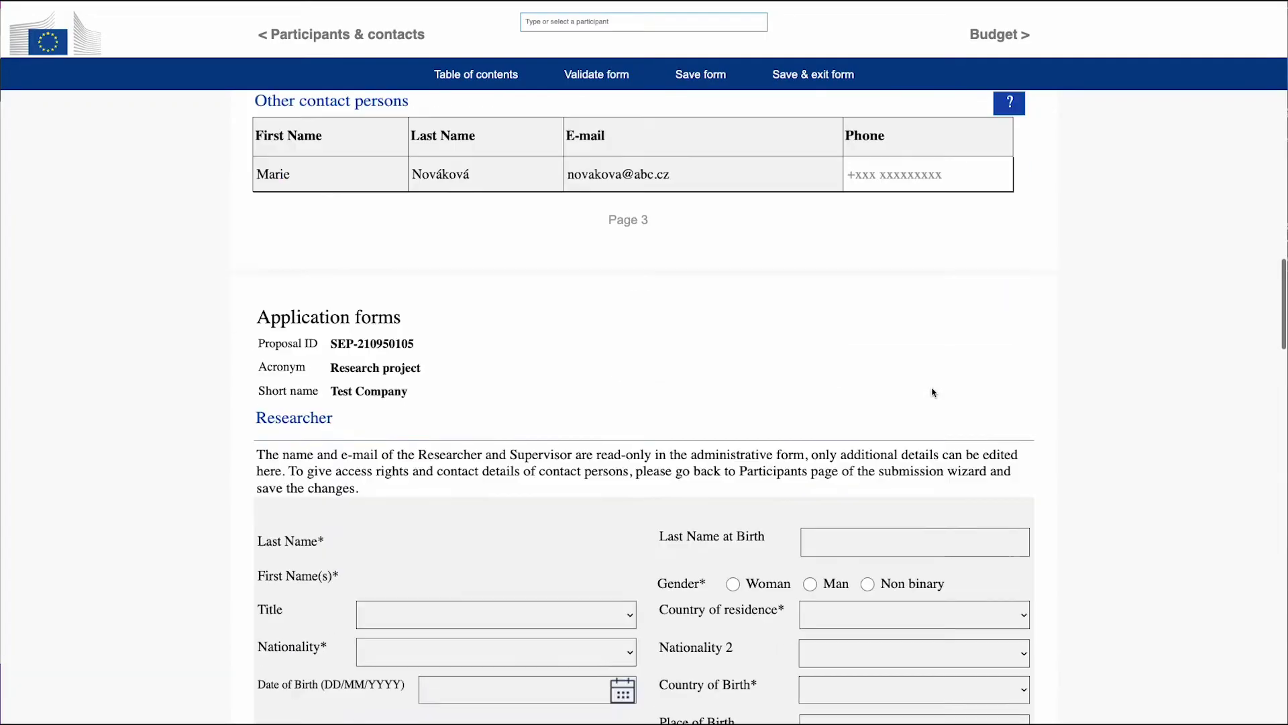
{"action": "scroll", "coordinate": [1112, 392], "scroll_direction": "down", "scroll_amount": 10}
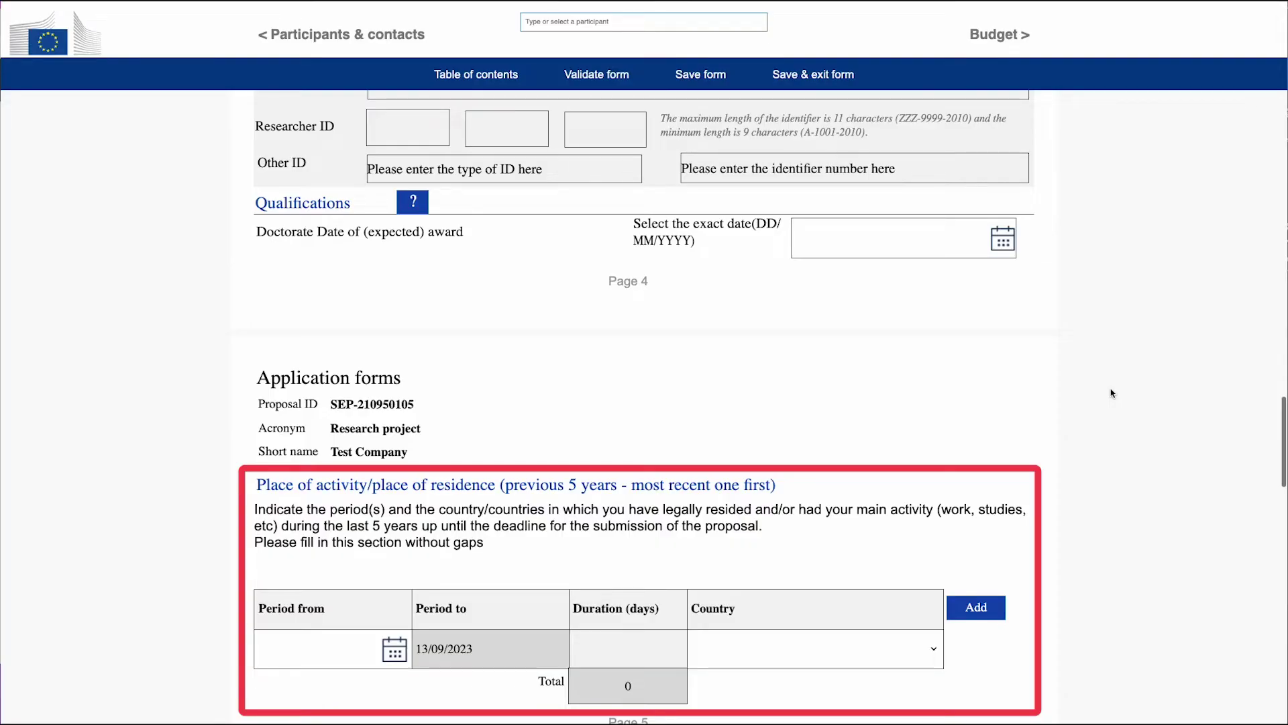
{"action": "scroll", "coordinate": [1111, 393], "scroll_direction": "down", "scroll_amount": 10}
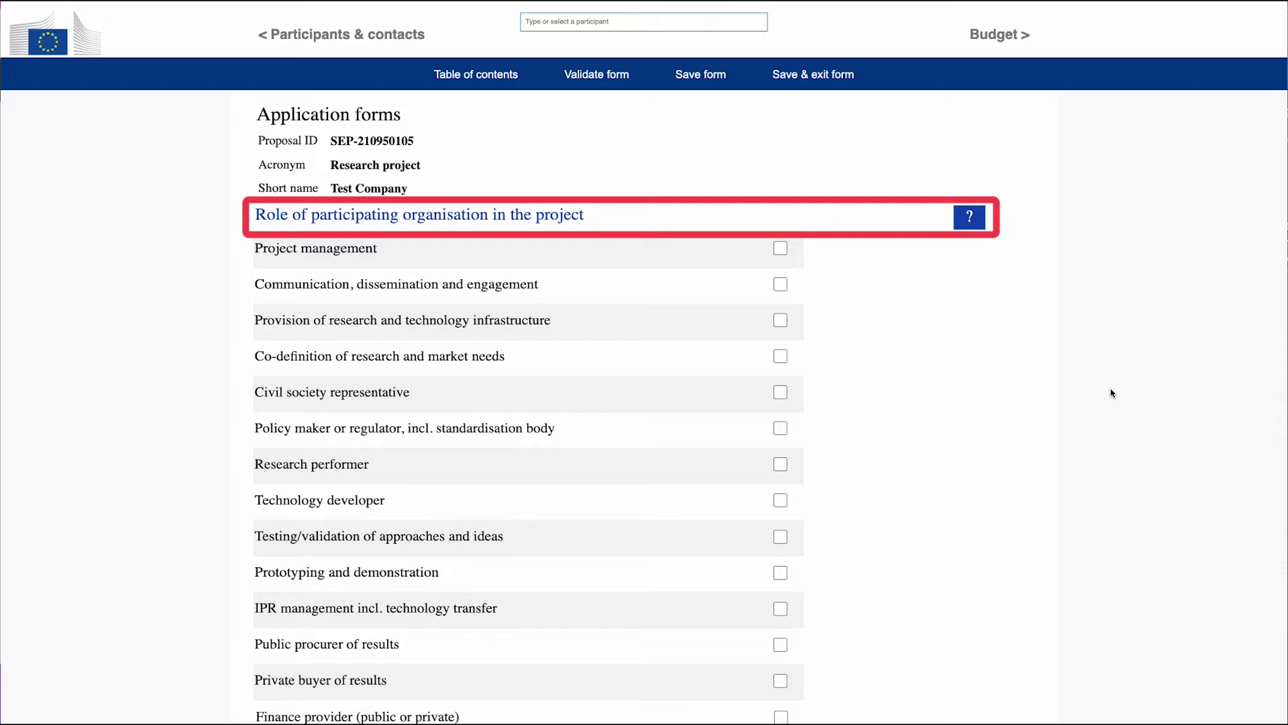
Scroll past the publications, infrastructure and Gender Equality Plan pages, then show section 3 Budget.
{"action": "scroll", "coordinate": [1112, 393], "scroll_direction": "down", "scroll_amount": 10}
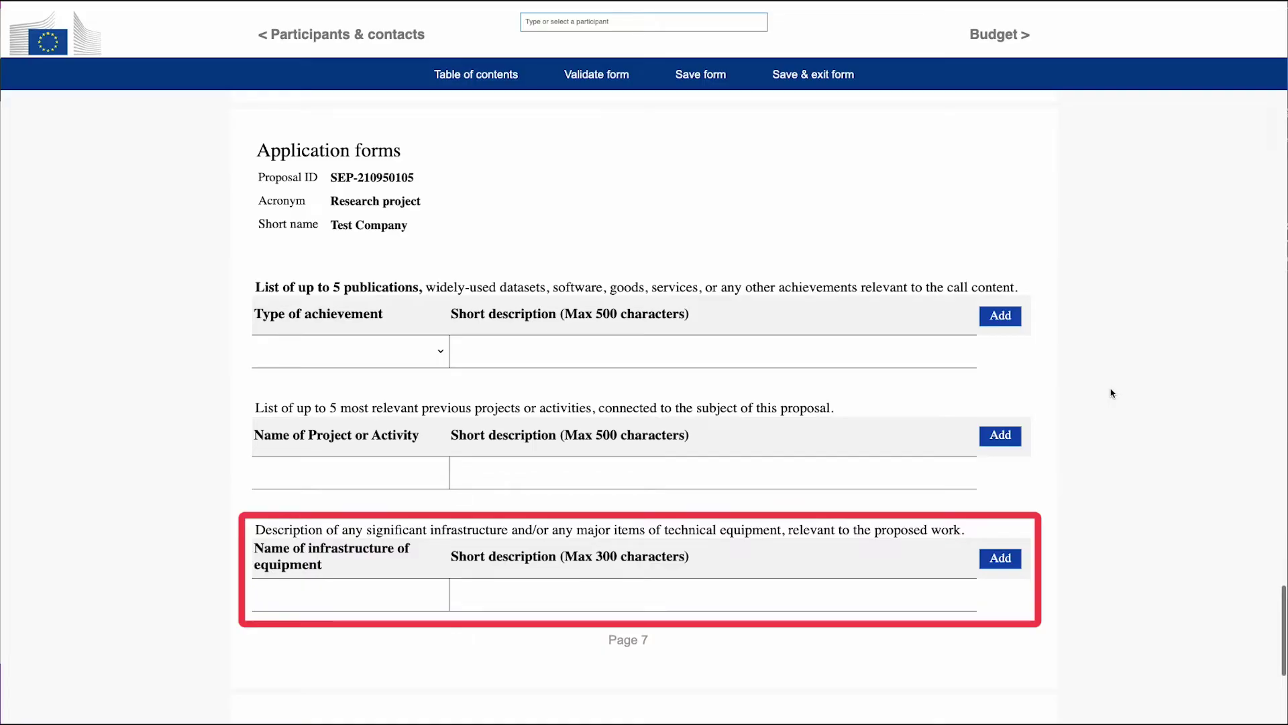
{"action": "scroll", "coordinate": [1112, 394], "scroll_direction": "down", "scroll_amount": 10}
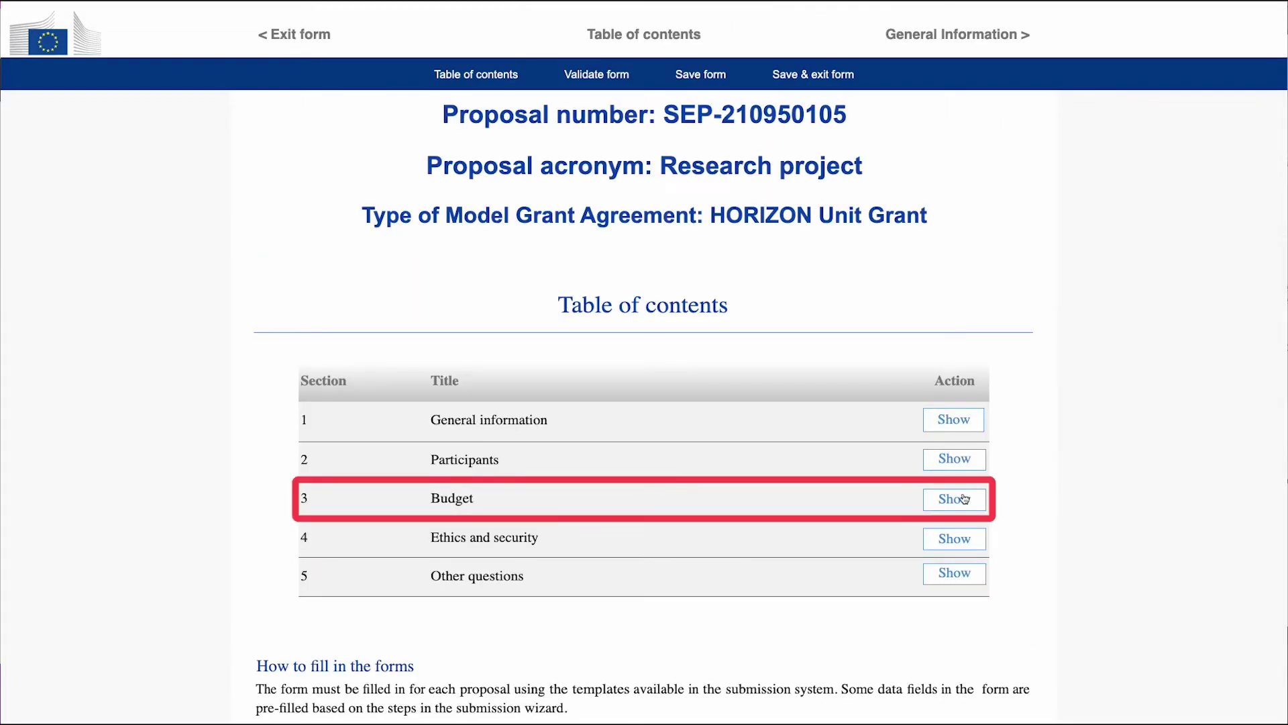
{"action": "left_click", "coordinate": [954, 502]}
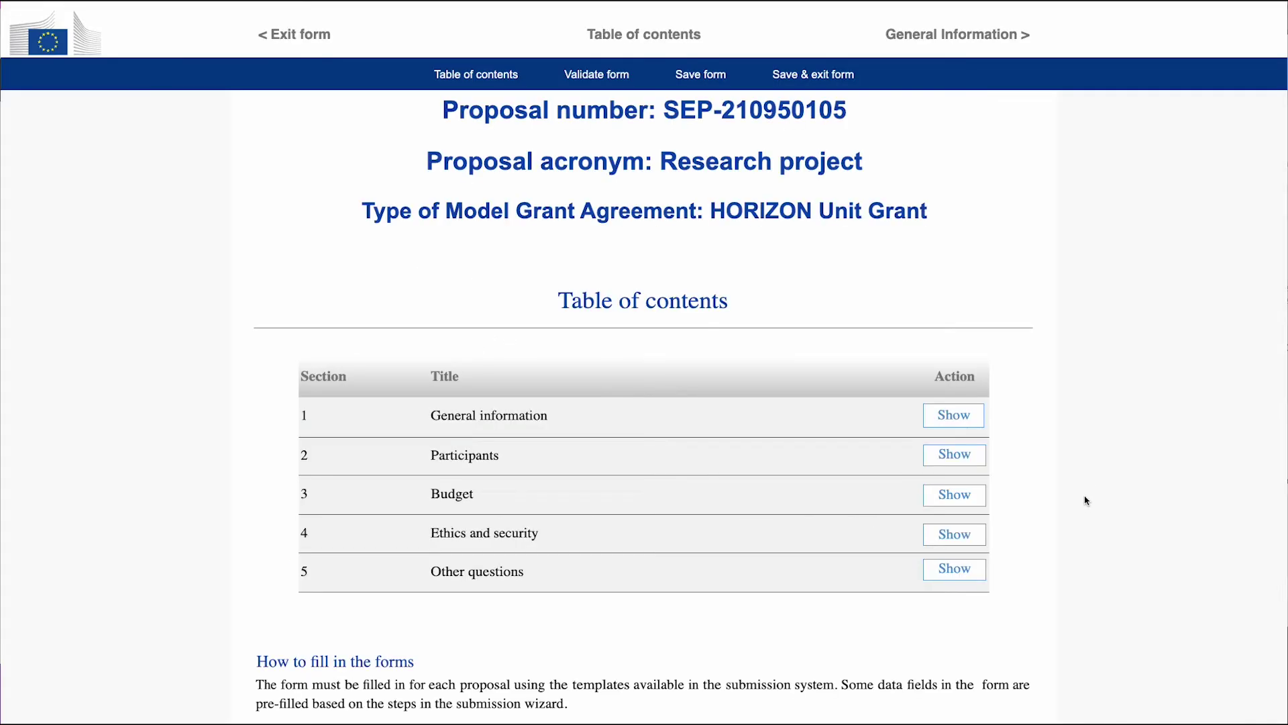
Show section 4 Ethics and security and scroll through its issues table and self-assessment.
{"action": "left_click", "coordinate": [955, 540]}
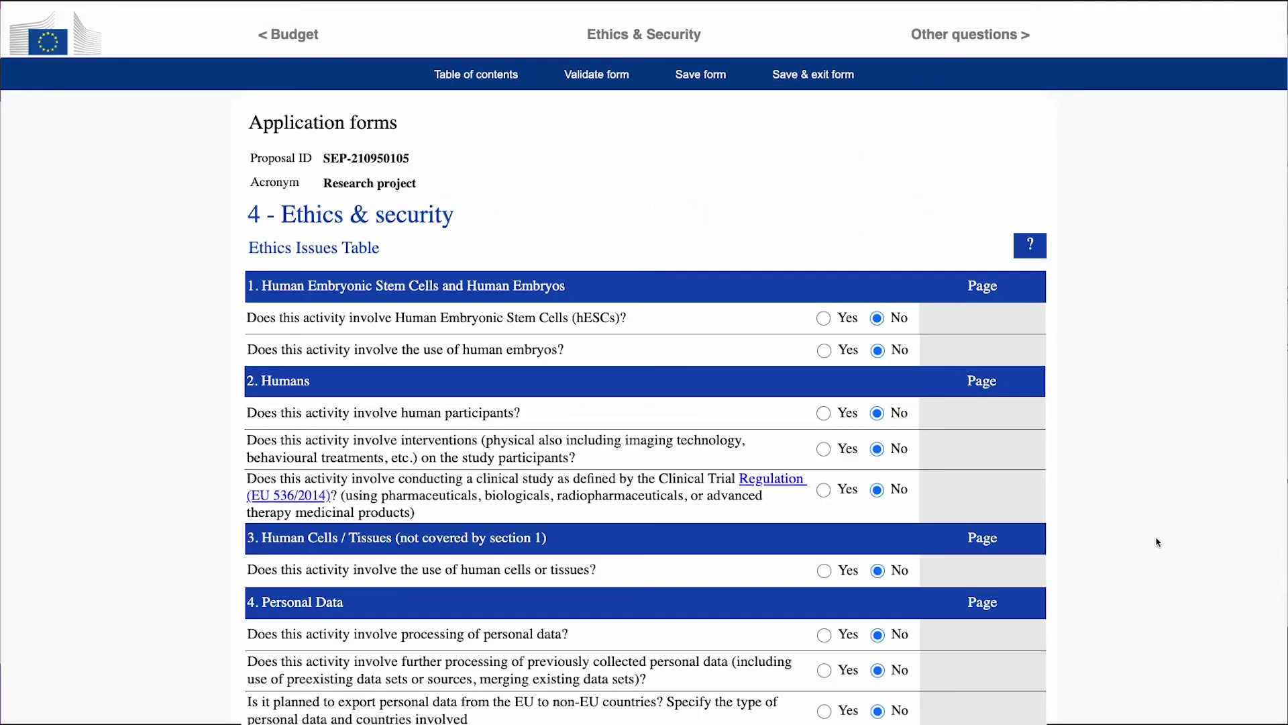
{"action": "scroll", "coordinate": [1157, 542], "scroll_direction": "down", "scroll_amount": 20}
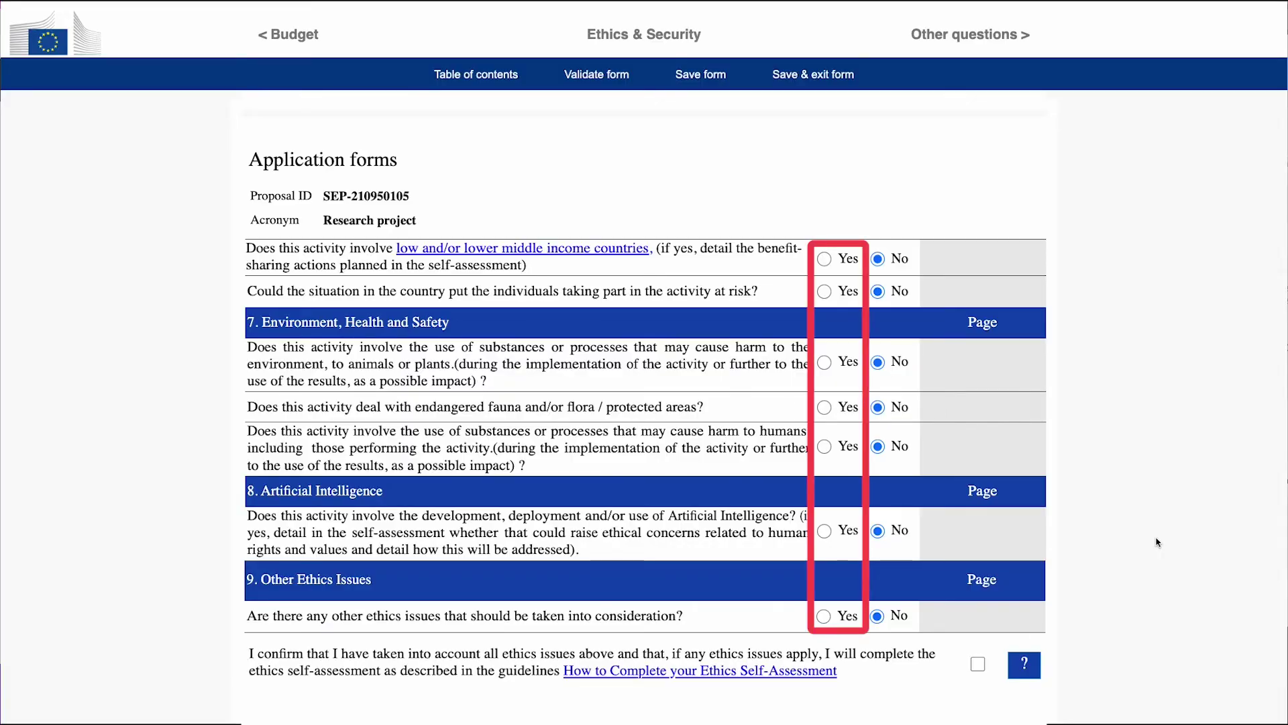
{"action": "scroll", "coordinate": [1156, 542], "scroll_direction": "down", "scroll_amount": 10}
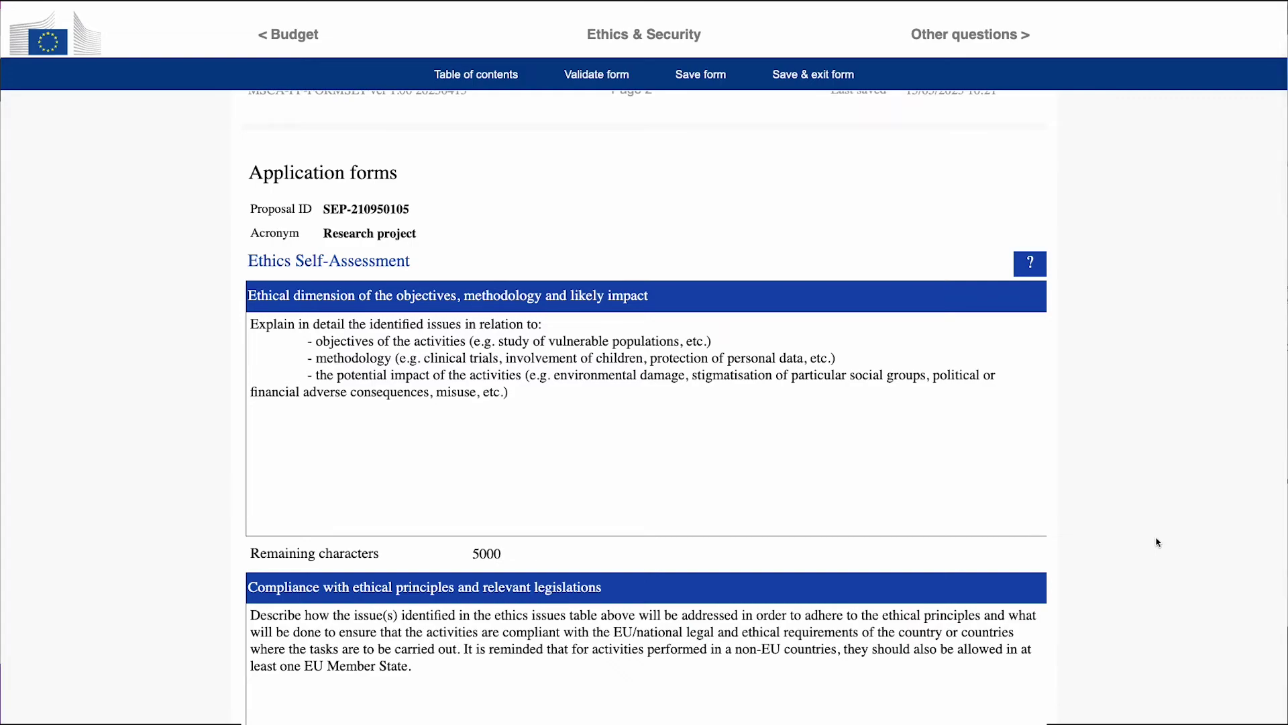
{"action": "scroll", "coordinate": [1157, 542], "scroll_direction": "down", "scroll_amount": 20}
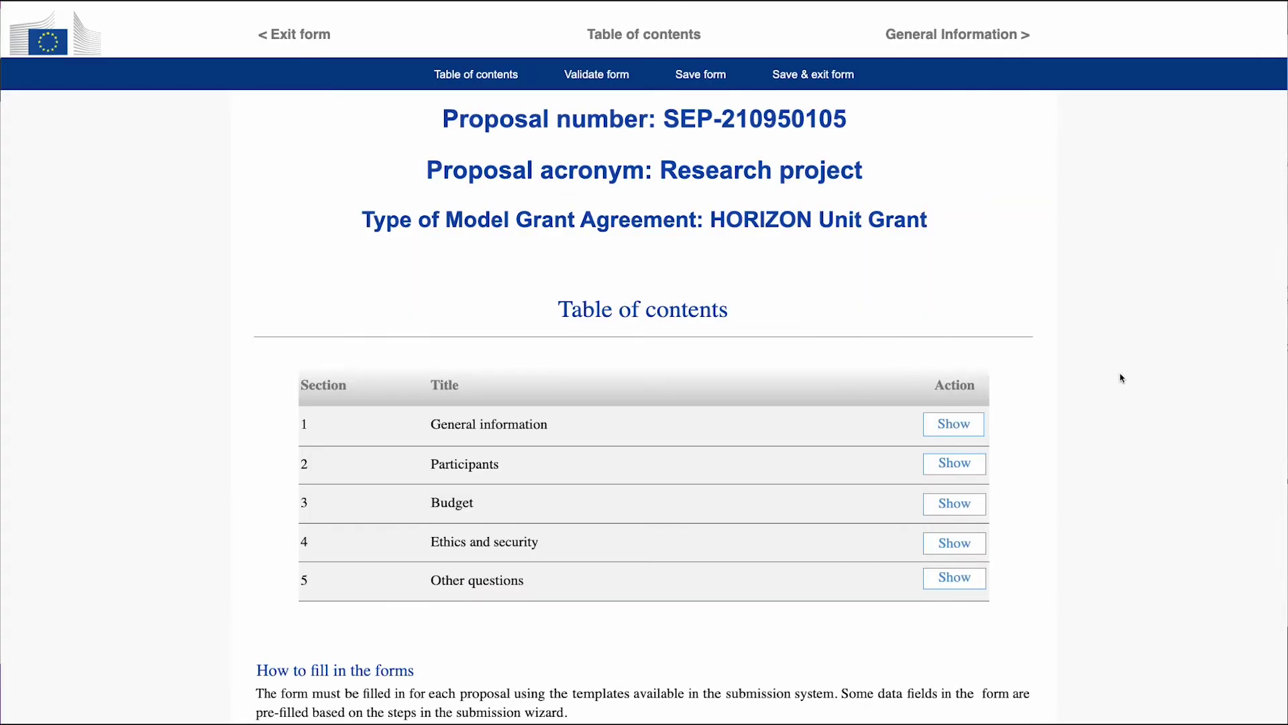
Show section 5 Other questions and scroll down to consent question 7.
{"action": "left_click", "coordinate": [956, 581]}
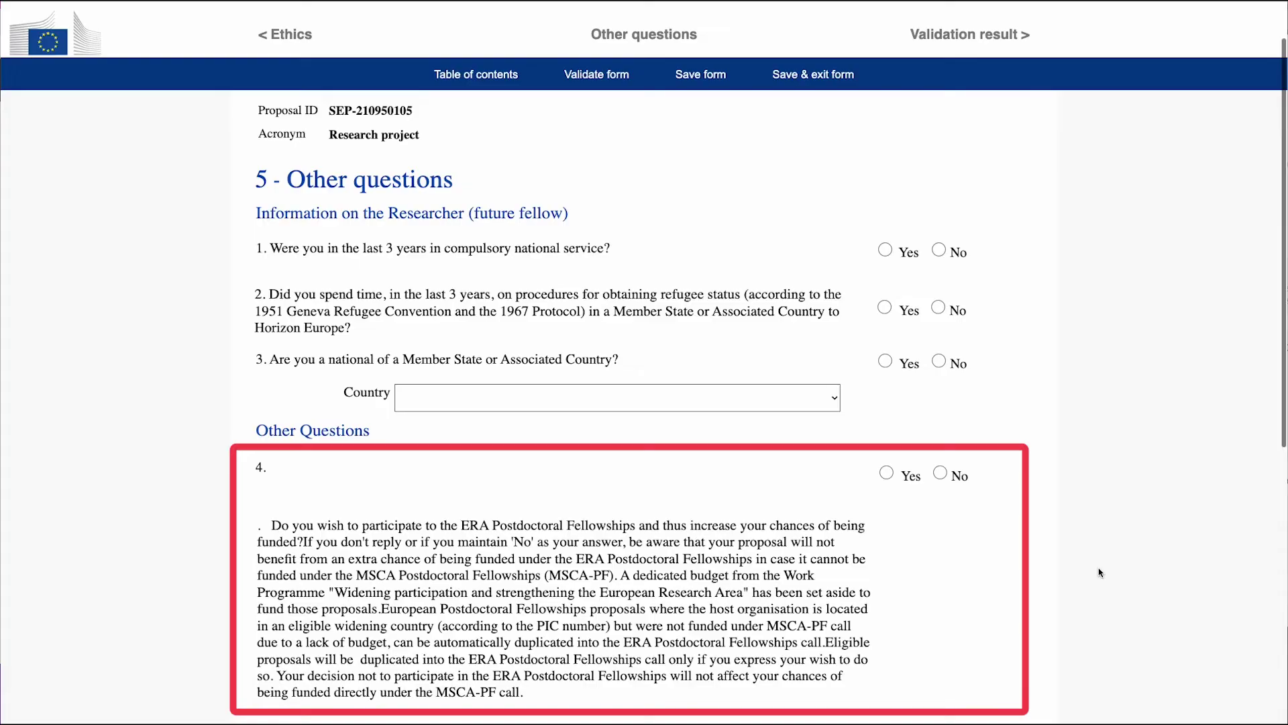
{"action": "scroll", "coordinate": [1101, 572], "scroll_direction": "down", "scroll_amount": 8}
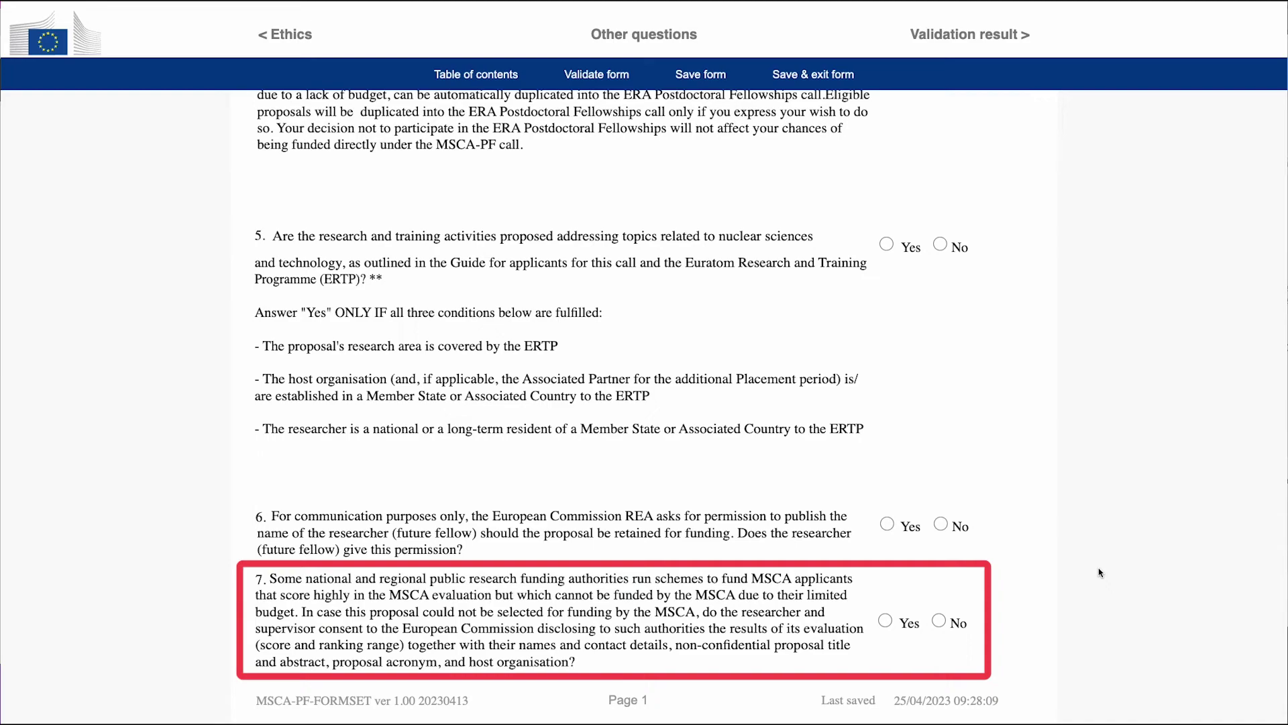